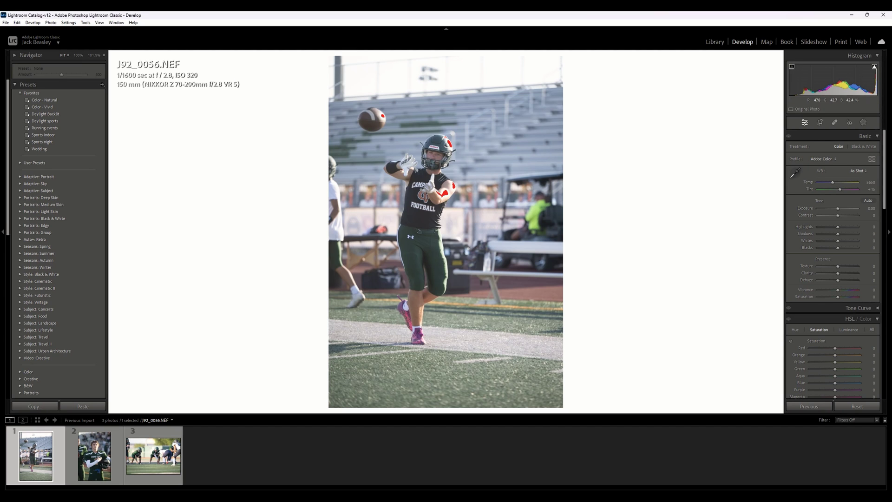
# - Straighten the receiver photo and crop it tightly around the player's upper body and the football, keeping the original aspect ratio
pyautogui.click(435, 145)
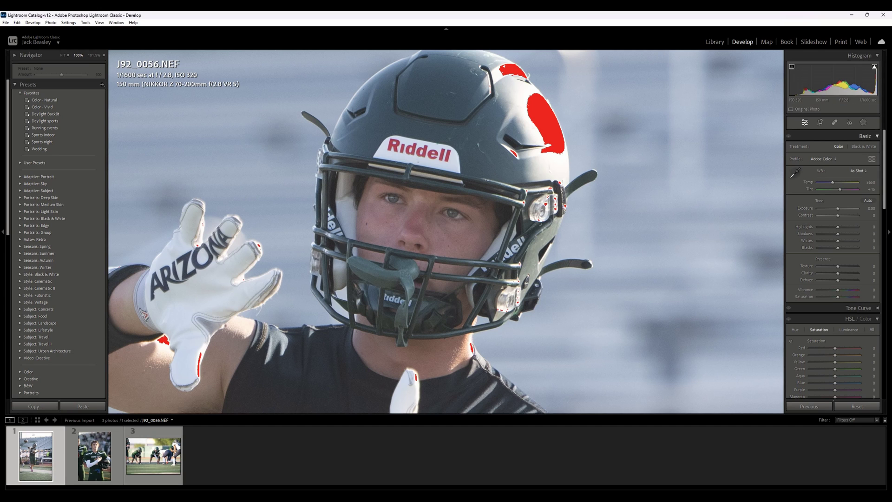
pyautogui.press('z')
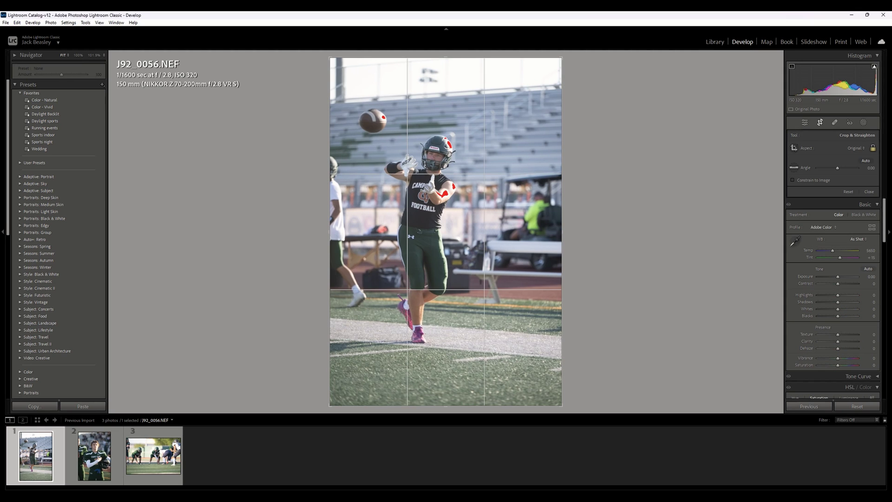
pyautogui.click(820, 122)
pyautogui.moveTo(570, 65); pyautogui.dragTo(570, 61)
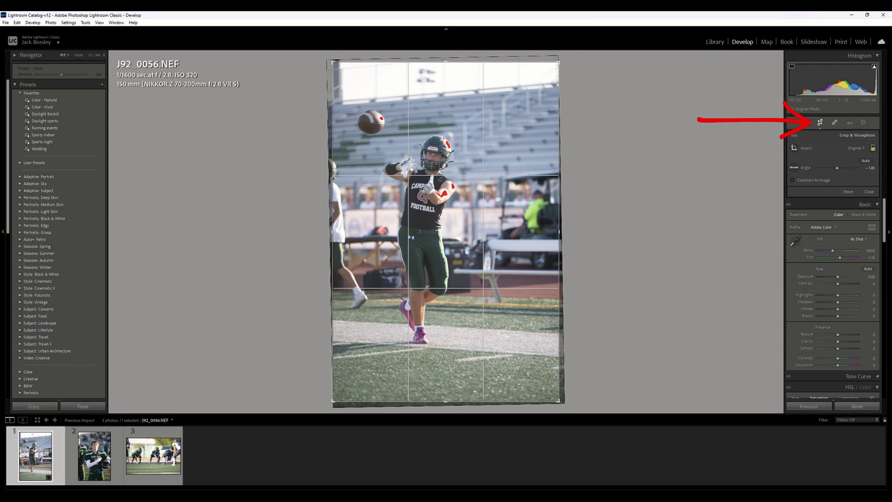
pyautogui.moveTo(386, 401); pyautogui.dragTo(386, 328)
pyautogui.moveTo(446, 232); pyautogui.dragTo(478, 202)
pyautogui.moveTo(446, 329); pyautogui.dragTo(446, 309)
pyautogui.moveTo(453, 260); pyautogui.dragTo(459, 254)
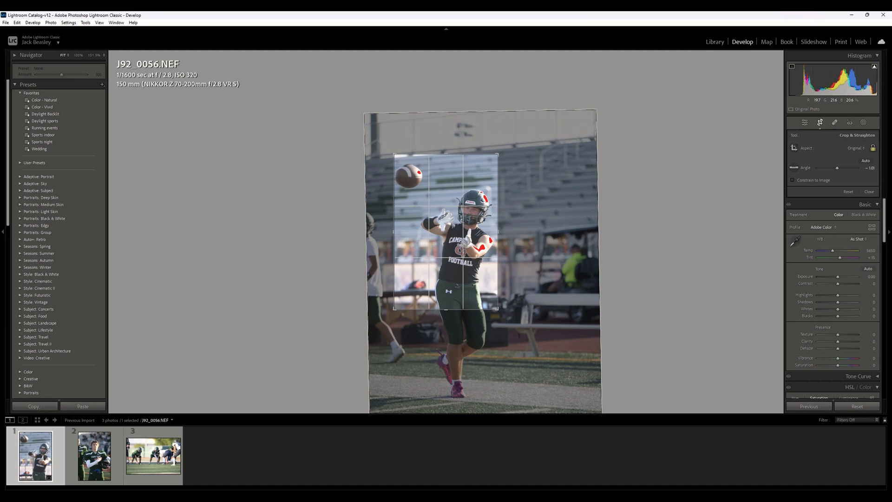
pyautogui.press('Return')
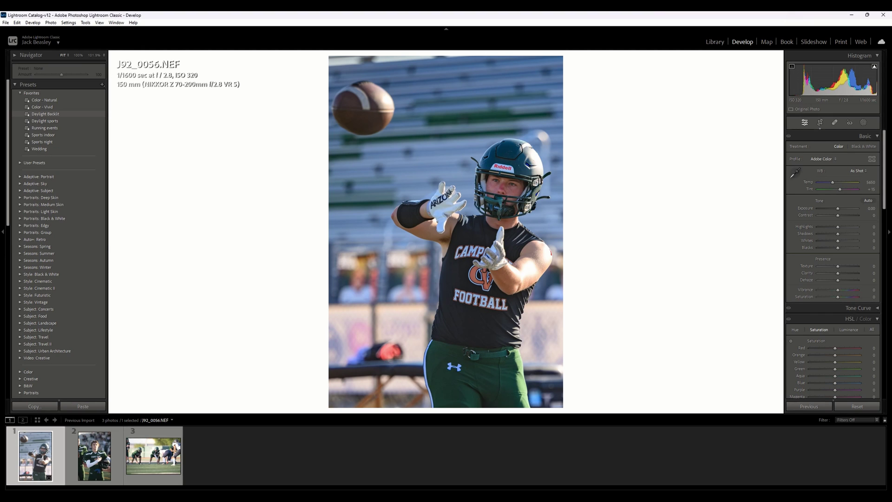
# - Apply the Daylight Backlit preset to the receiver photo and set Dehaze to +44
pyautogui.click(45, 114)
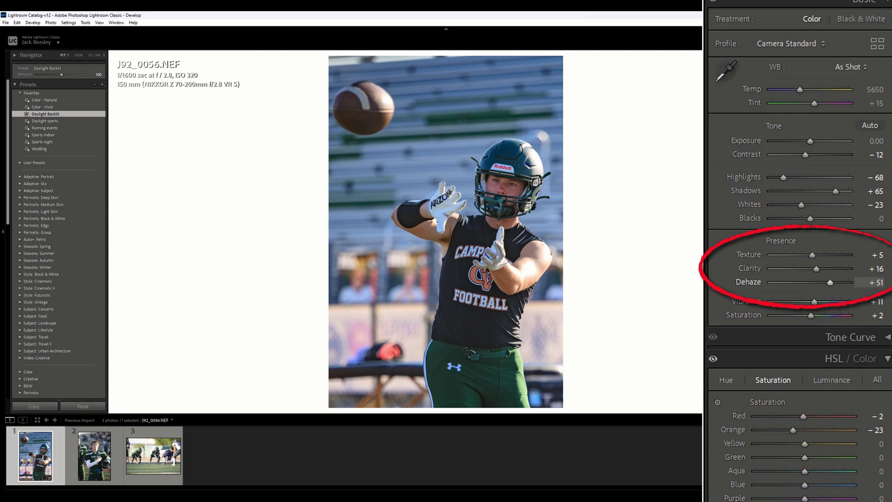
pyautogui.moveTo(830, 282); pyautogui.dragTo(809, 282)
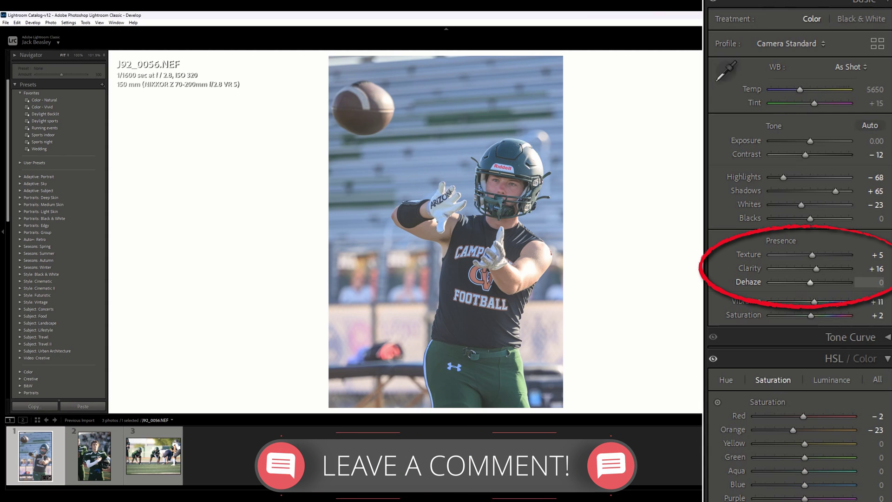
pyautogui.moveTo(809, 282); pyautogui.dragTo(828, 282)
pyautogui.press('Down')
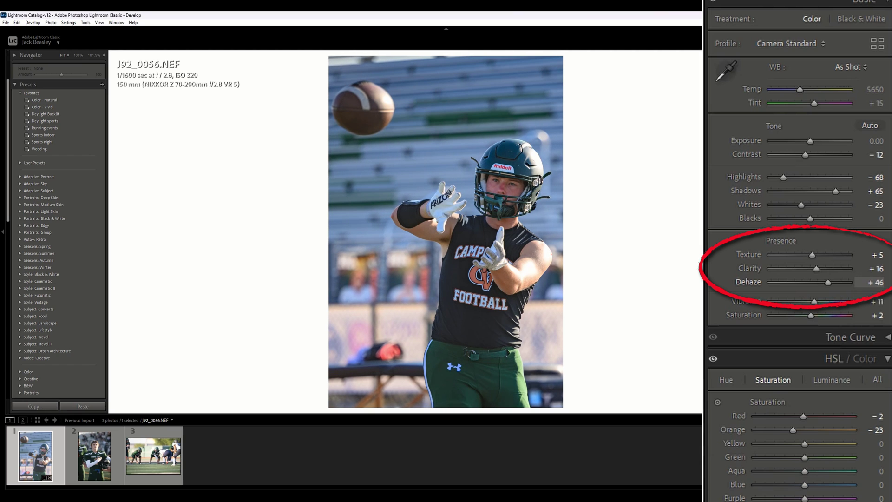
pyautogui.moveTo(828, 282); pyautogui.dragTo(826, 282)
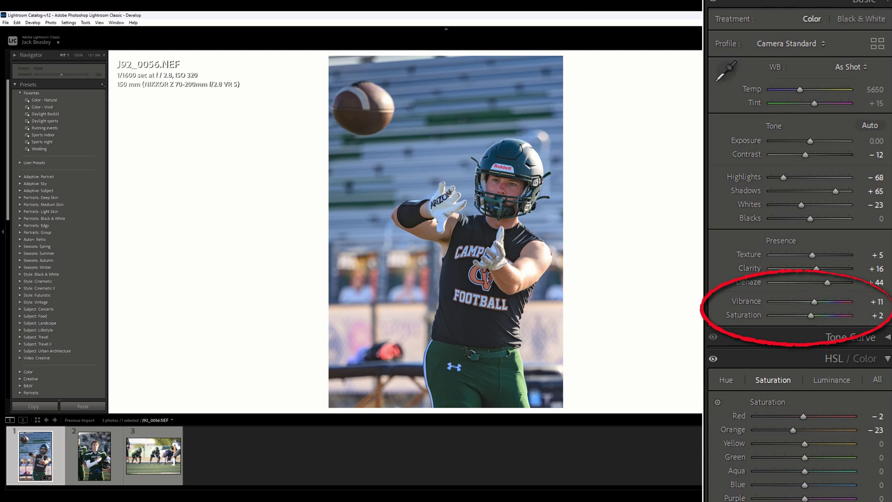
# - Set the photo's sharpening amount to 25 and masking to 88, previewing the masked edges on the player's helmet and face
pyautogui.scroll(-7, 799, 250)
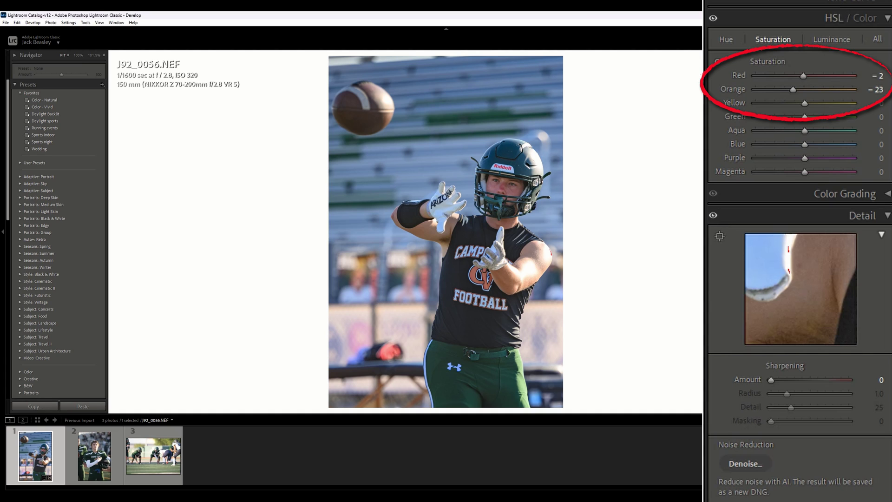
pyautogui.scroll(-10, 799, 251)
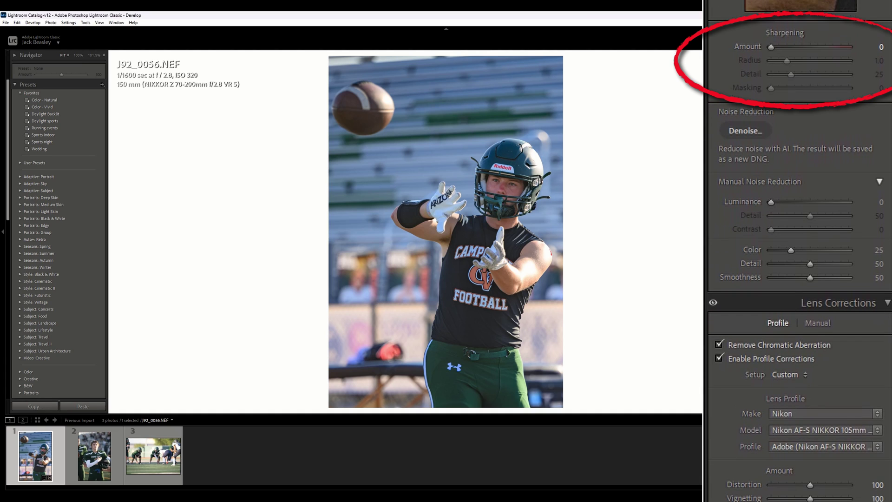
pyautogui.press('z')
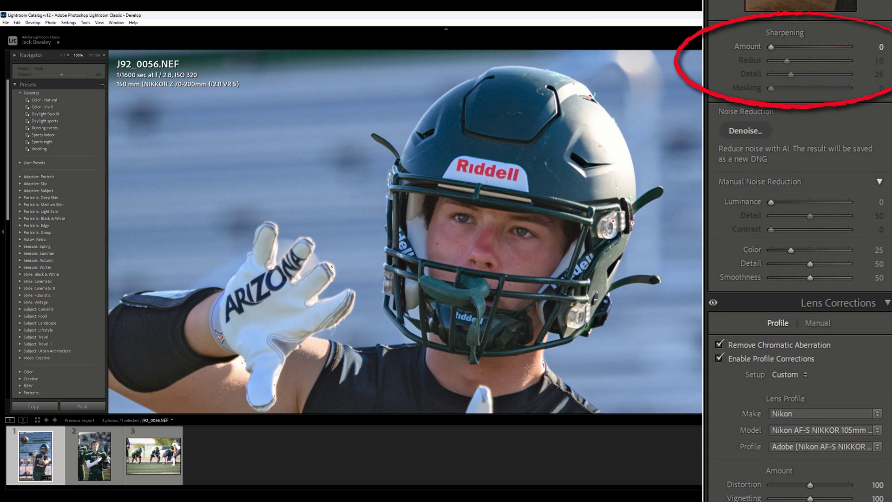
pyautogui.moveTo(770, 47); pyautogui.dragTo(784, 47)
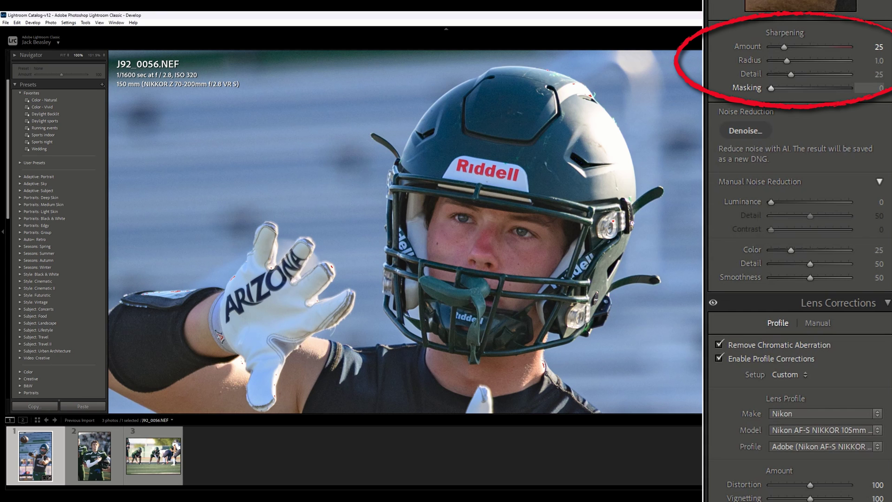
pyautogui.press('alt')
pyautogui.moveTo(771, 88); pyautogui.dragTo(844, 88)
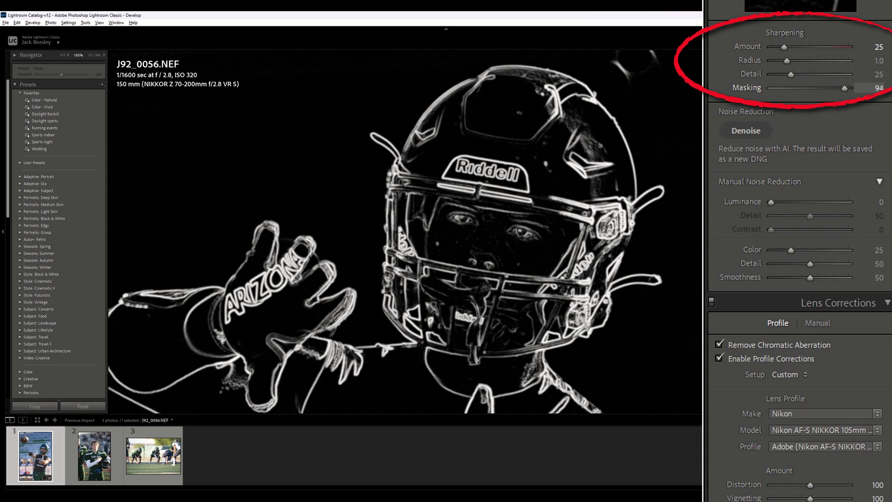
pyautogui.moveTo(844, 87); pyautogui.dragTo(839, 87)
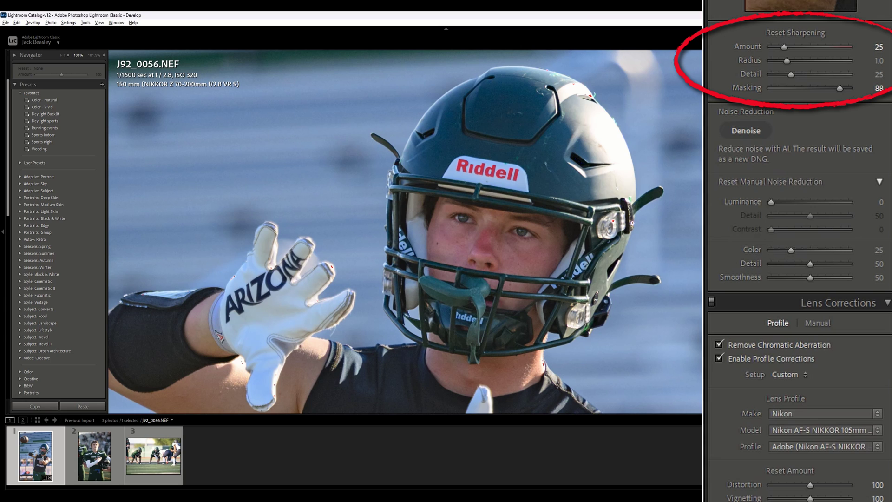
pyautogui.press('alt')
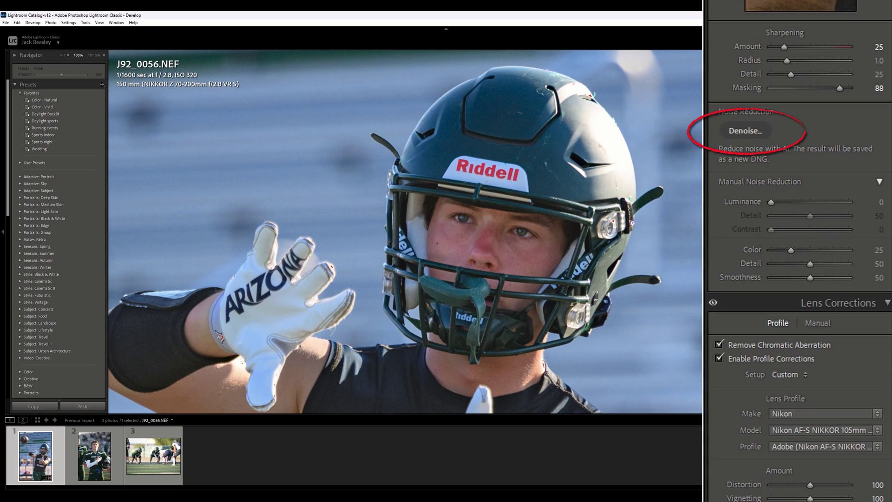
# - Change the lens correction profile model to the Nikon AF-S NIKKOR 70-200 lens
pyautogui.moveTo(405, 353); pyautogui.dragTo(368, 357)
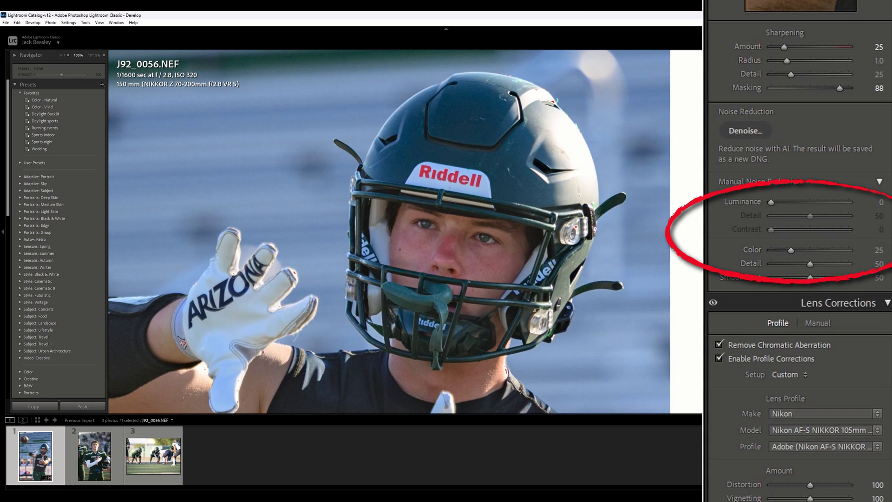
pyautogui.scroll(-5, 798, 251)
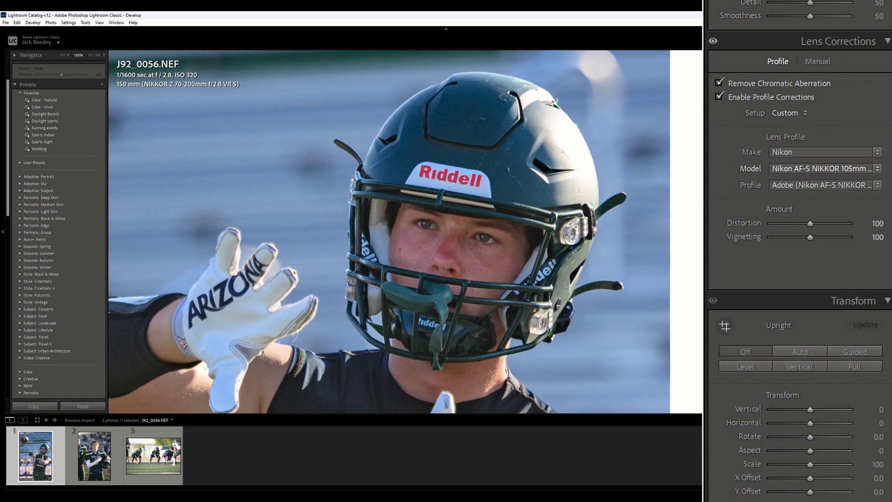
pyautogui.click(819, 168)
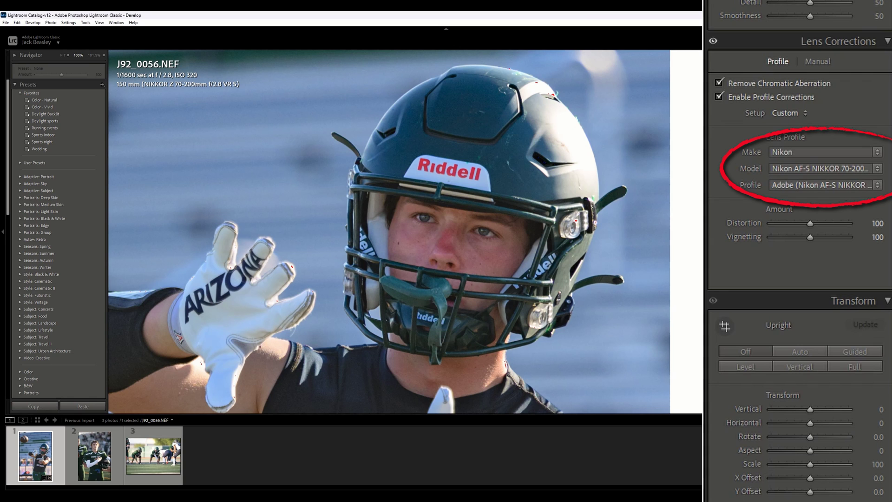
pyautogui.scroll(-8, 799, 251)
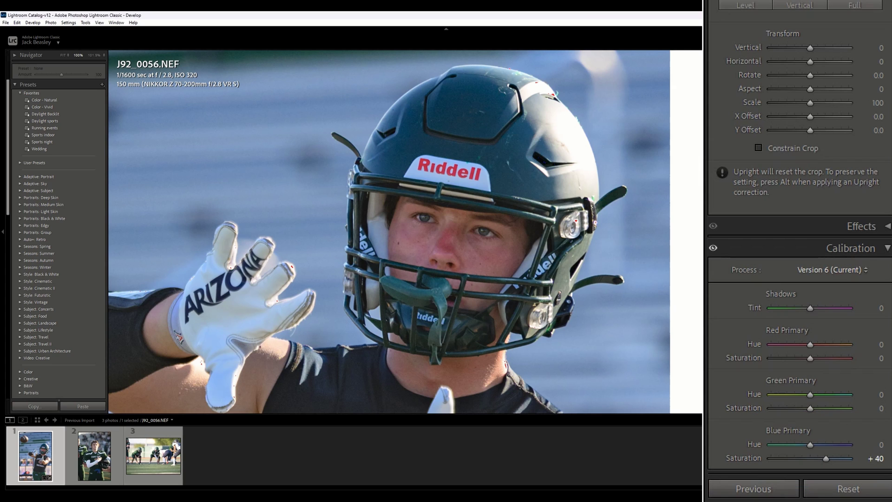
pyautogui.scroll(15, 799, 251)
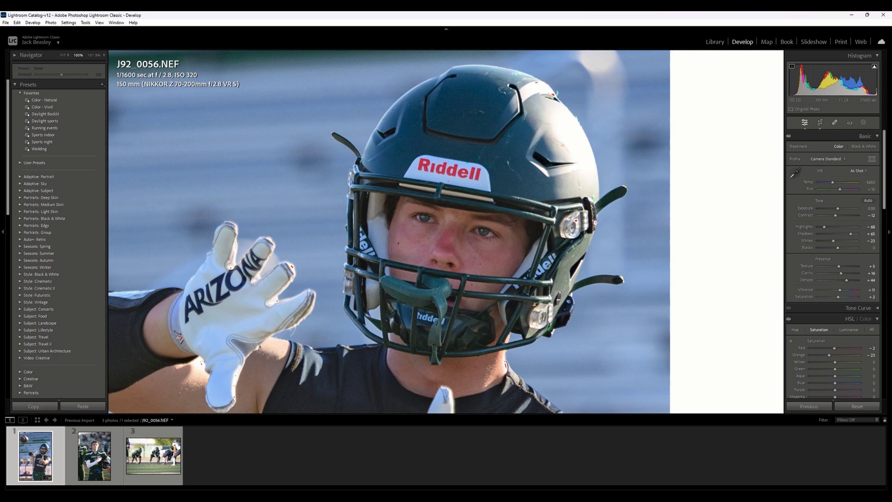
# - Create a Select Subject mask covering the receiver
pyautogui.click(63, 55)
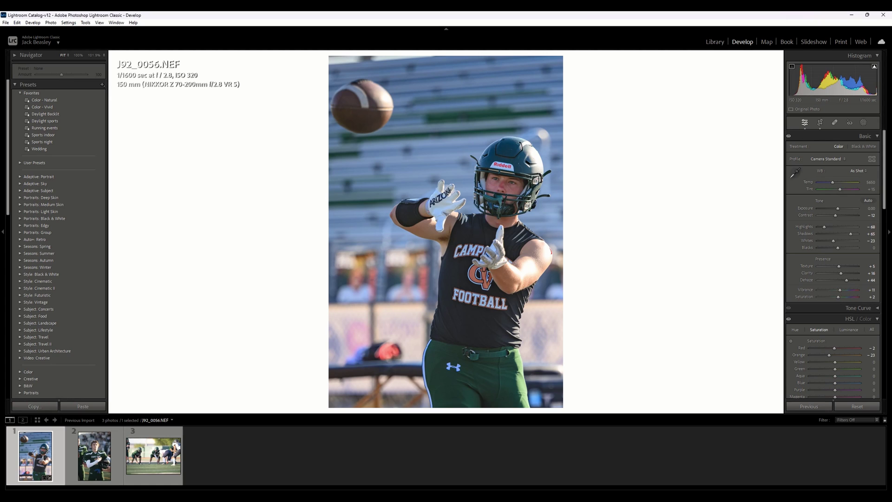
pyautogui.hotkey('shift', 'w')
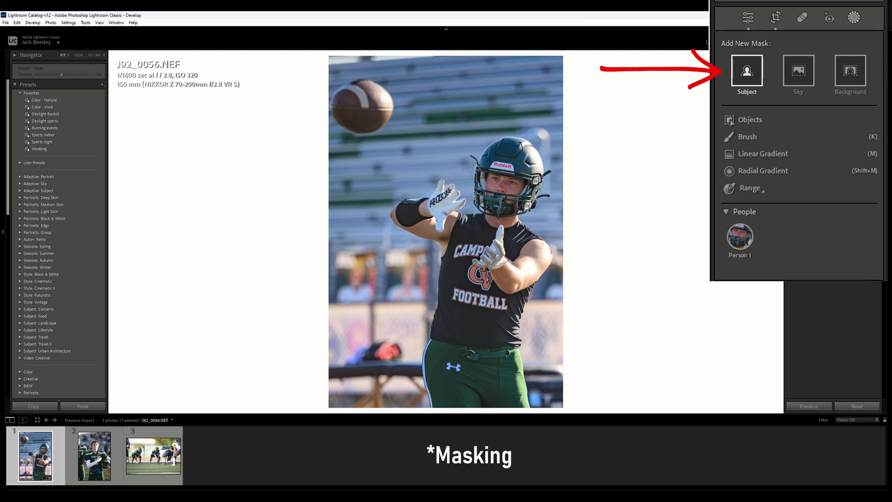
pyautogui.click(746, 71)
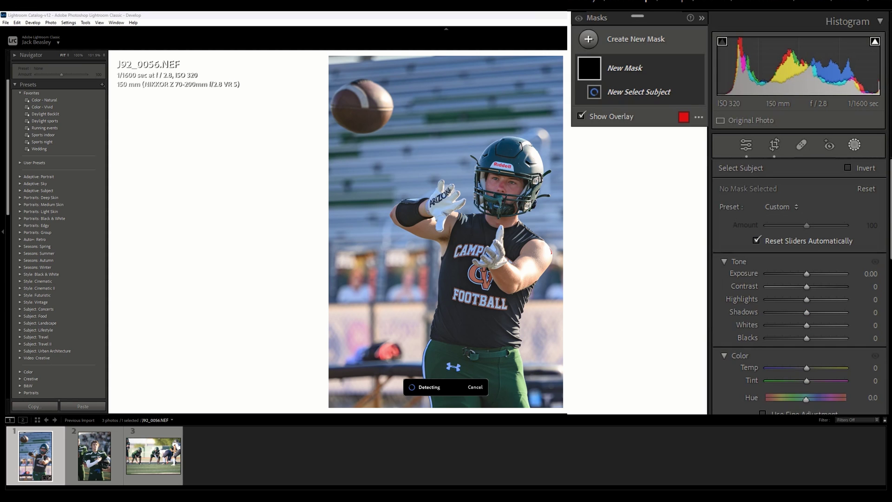
# - Set the subject mask's exposure to 0.50
pyautogui.moveTo(806, 273); pyautogui.dragTo(808, 274)
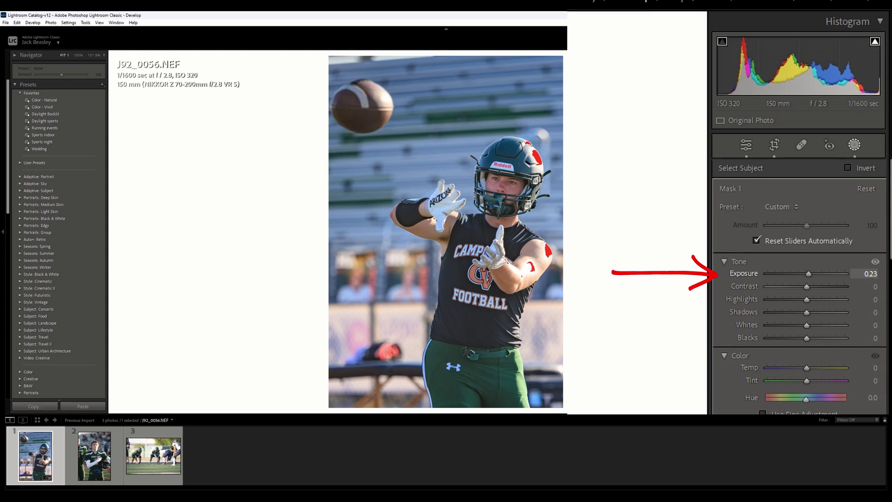
pyautogui.press('=')
pyautogui.press('=')
pyautogui.press('=')
pyautogui.press('=')
pyautogui.press('=')
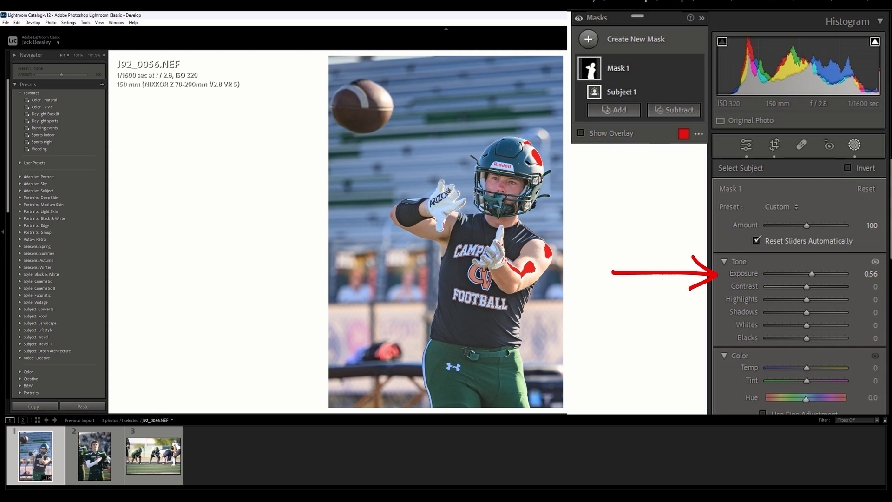
pyautogui.press('.')
pyautogui.press('.')
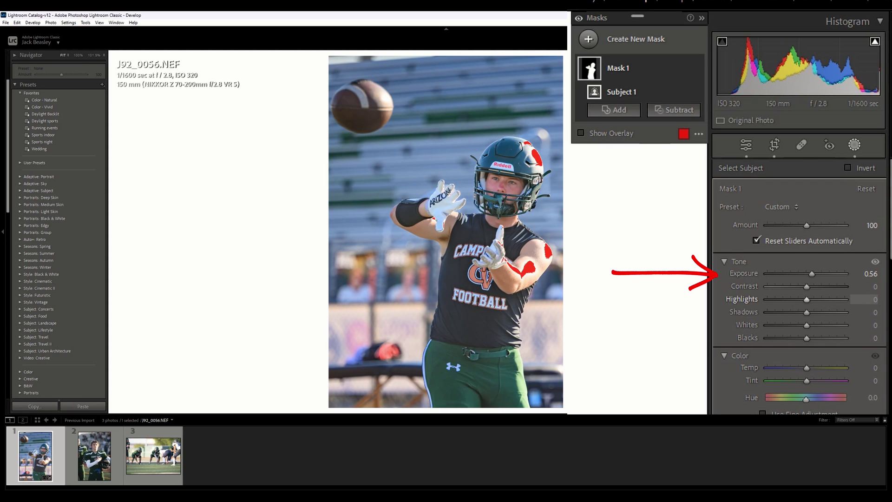
pyautogui.press(',')
pyautogui.press(',')
pyautogui.moveTo(811, 273)
pyautogui.mouseDown()
pyautogui.moveTo(826, 273)
pyautogui.moveTo(811, 273)
pyautogui.mouseUp()
pyautogui.press('+')
pyautogui.press('+')
pyautogui.press('+')
pyautogui.press('+')
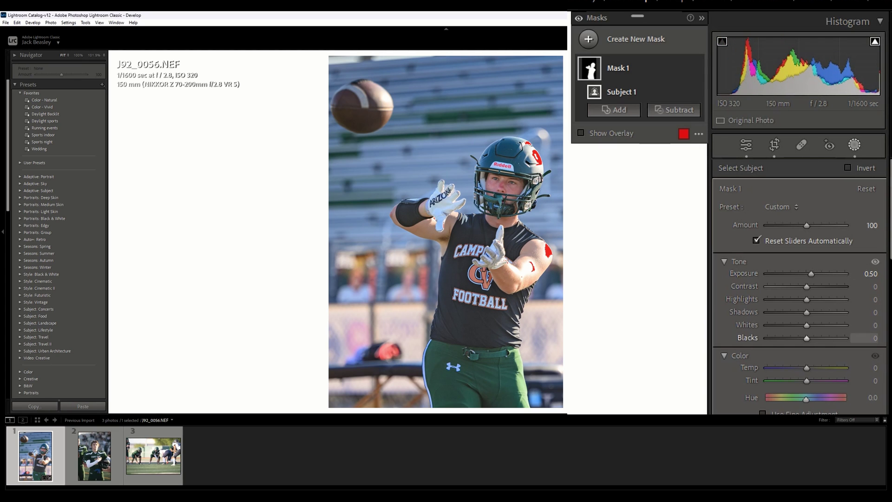
# - Lower the subject mask's highlights to −93 to recover the clipped areas on the helmet and arm
pyautogui.press('-')
pyautogui.press('-')
pyautogui.press('-')
pyautogui.press('-')
pyautogui.press('-')
pyautogui.press('-')
pyautogui.press('-')
pyautogui.press('-')
pyautogui.press('-')
pyautogui.press('-')
pyautogui.press('-')
pyautogui.press('-')
pyautogui.press('-')
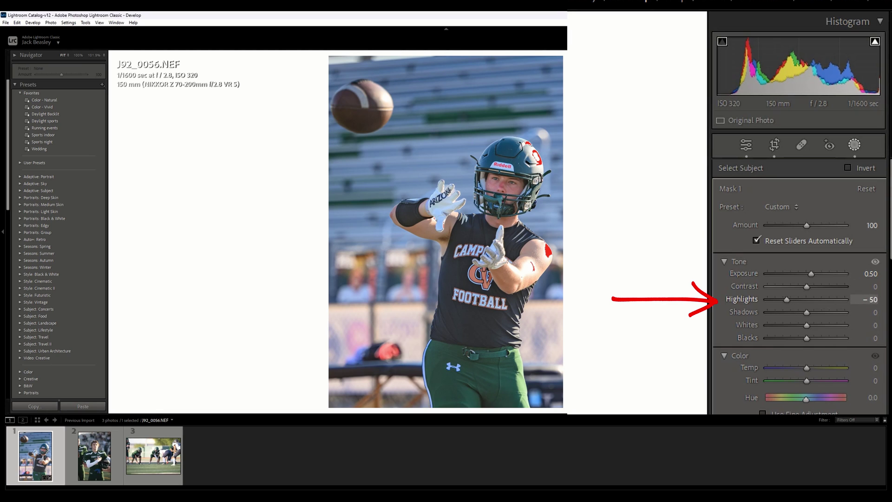
pyautogui.press('-')
pyautogui.press('-')
pyautogui.press('-')
pyautogui.press('-')
pyautogui.press('-')
pyautogui.press('-')
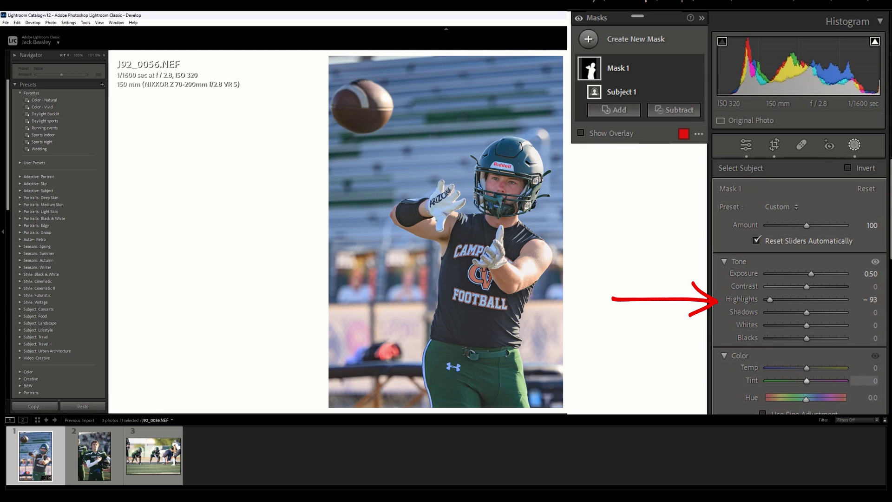
pyautogui.press('.')
pyautogui.press('.')
pyautogui.press('-')
pyautogui.press('-')
pyautogui.press('-')
pyautogui.press('-')
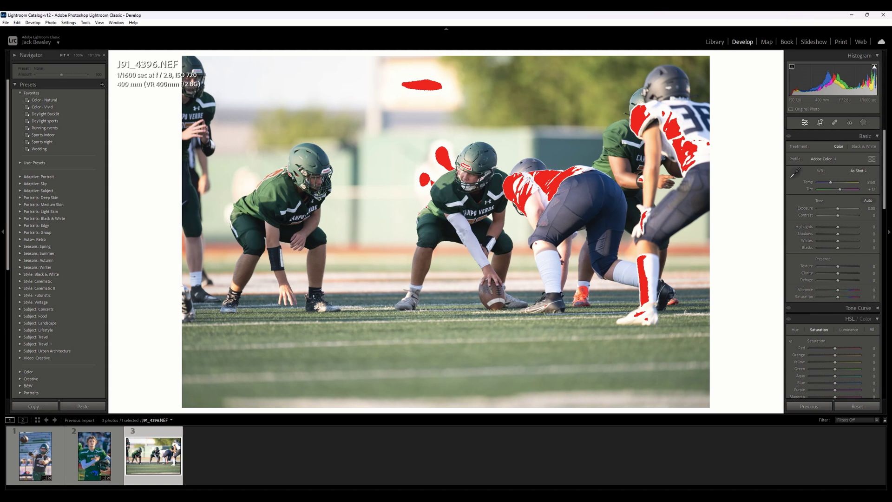
# - Straighten the line-of-scrimmage photo and crop it around the center and the opposing lineman, placing them on the rule-of-thirds lines
pyautogui.press('r')
pyautogui.moveTo(445, 57); pyautogui.dragTo(446, 93)
pyautogui.moveTo(445, 370); pyautogui.dragTo(446, 326)
pyautogui.moveTo(446, 232); pyautogui.dragTo(403, 227)
pyautogui.moveTo(640, 315); pyautogui.dragTo(639, 314)
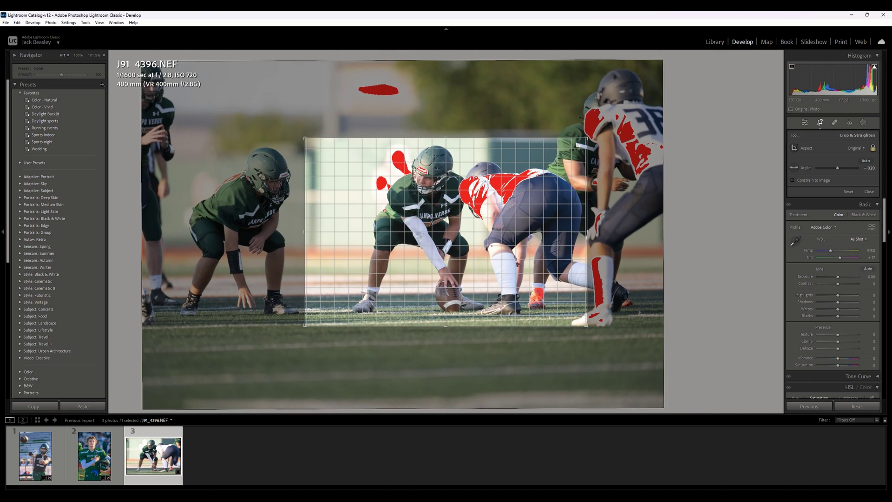
pyautogui.moveTo(518, 263)
pyautogui.mouseDown()
pyautogui.moveTo(495, 265)
pyautogui.moveTo(502, 260)
pyautogui.mouseUp()
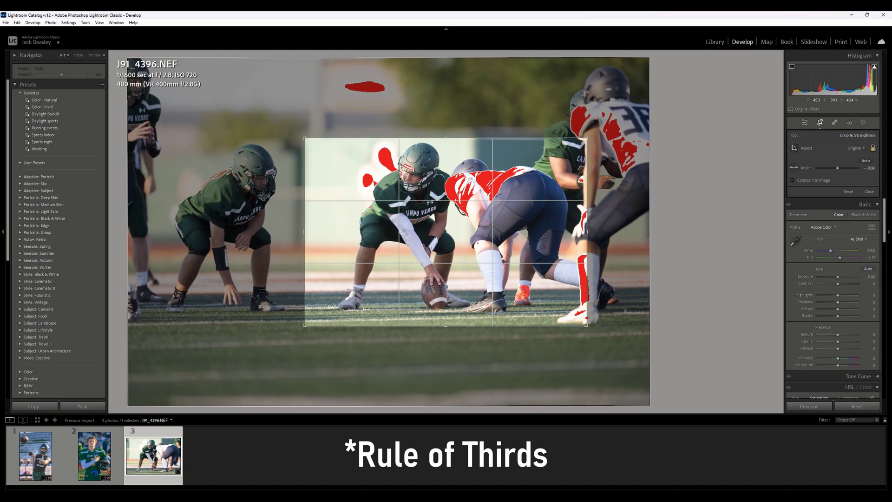
pyautogui.moveTo(446, 325); pyautogui.dragTo(446, 328)
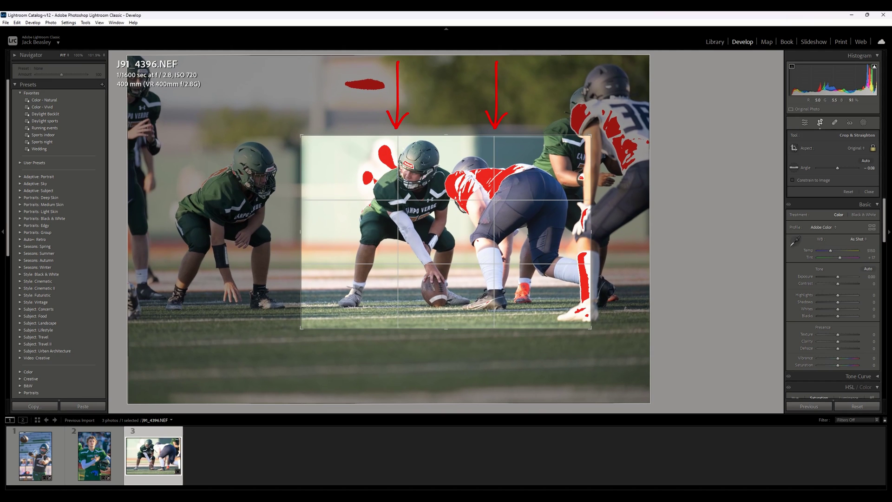
pyautogui.click(804, 122)
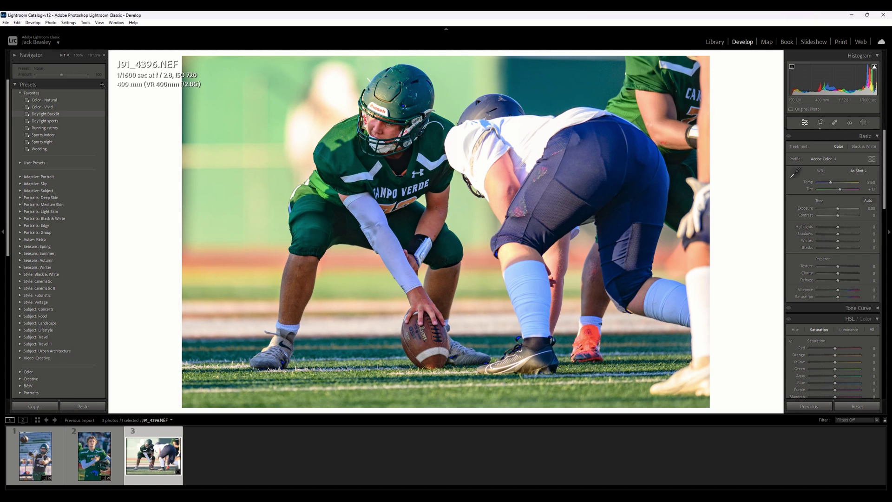
# - Apply the Daylight Backlit preset to the line-of-scrimmage photo and create a Select Subject mask
pyautogui.click(45, 114)
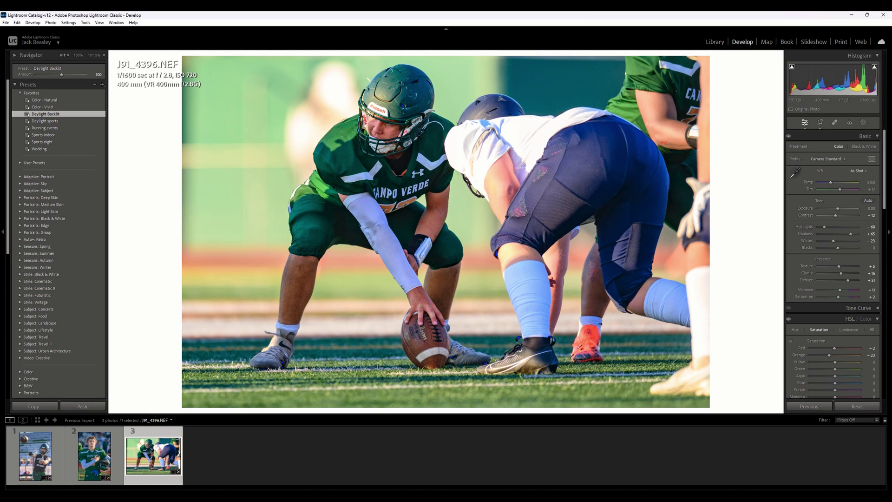
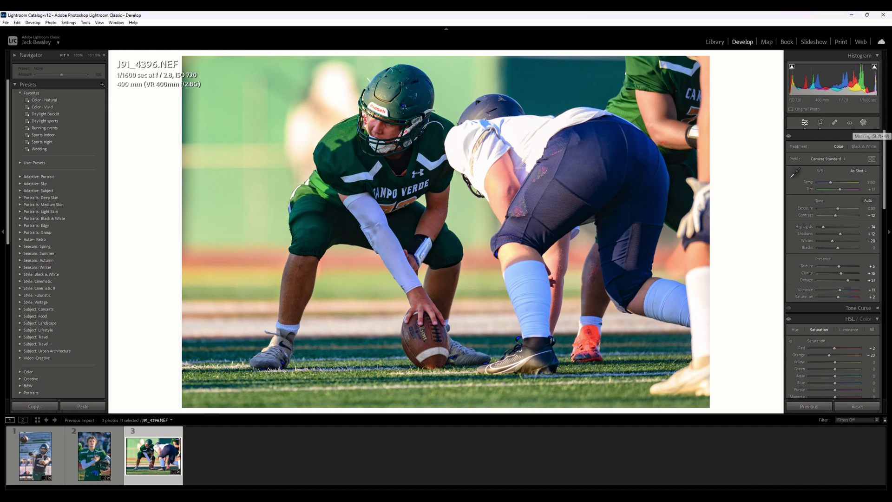
pyautogui.click(864, 123)
pyautogui.click(804, 151)
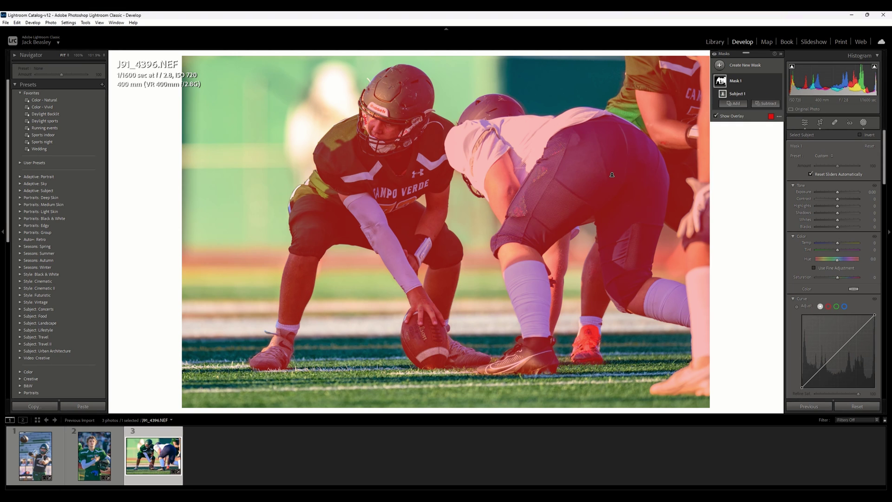
# - Subtract the opposing lineman and the players behind him from the subject mask with a brush, leaving only the center masked
pyautogui.click(765, 104)
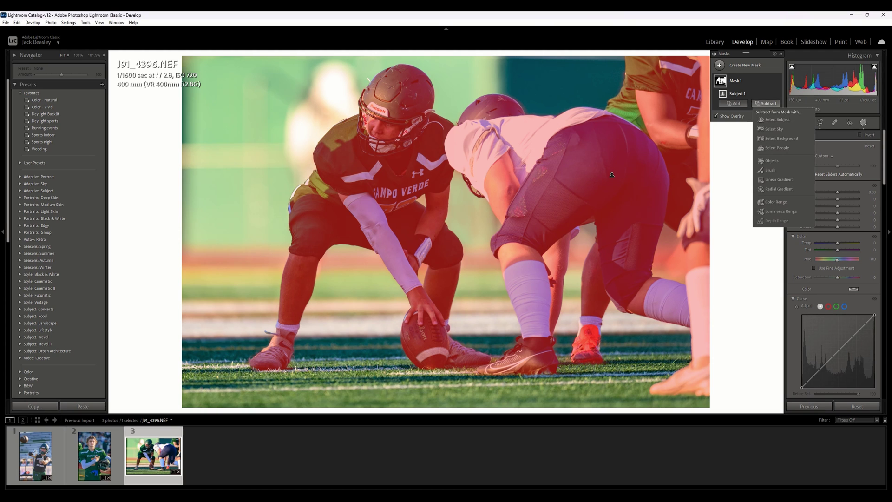
pyautogui.click(769, 170)
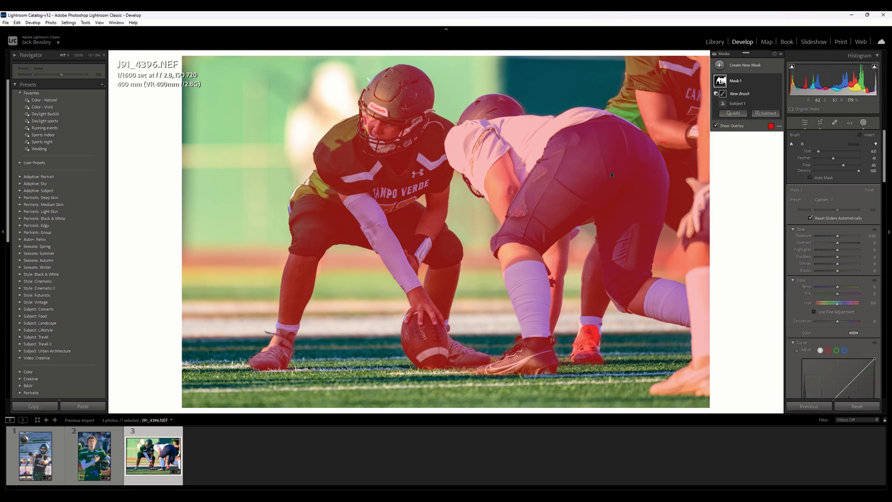
pyautogui.scroll(3, 446, 231)
pyautogui.scroll(4, 612, 174)
pyautogui.moveTo(539, 191)
pyautogui.mouseDown()
pyautogui.moveTo(518, 162)
pyautogui.moveTo(574, 184)
pyautogui.moveTo(648, 172)
pyautogui.moveTo(685, 302)
pyautogui.mouseUp()
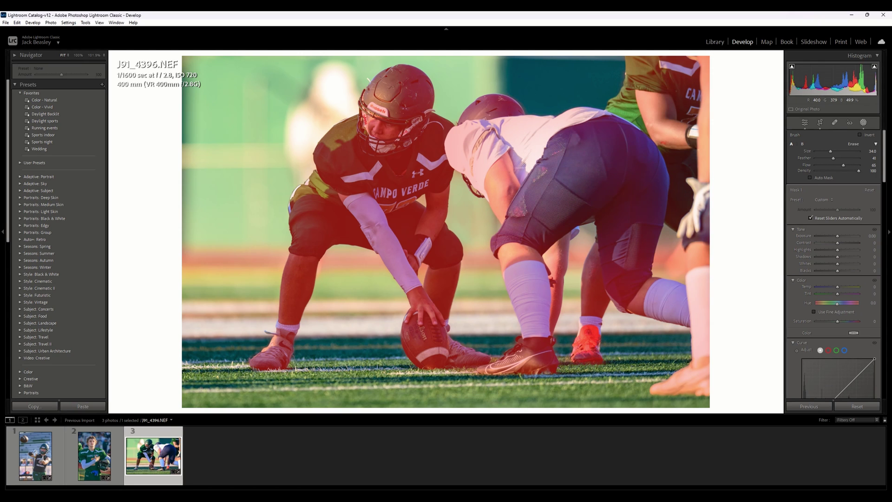
pyautogui.moveTo(525, 297); pyautogui.dragTo(539, 332)
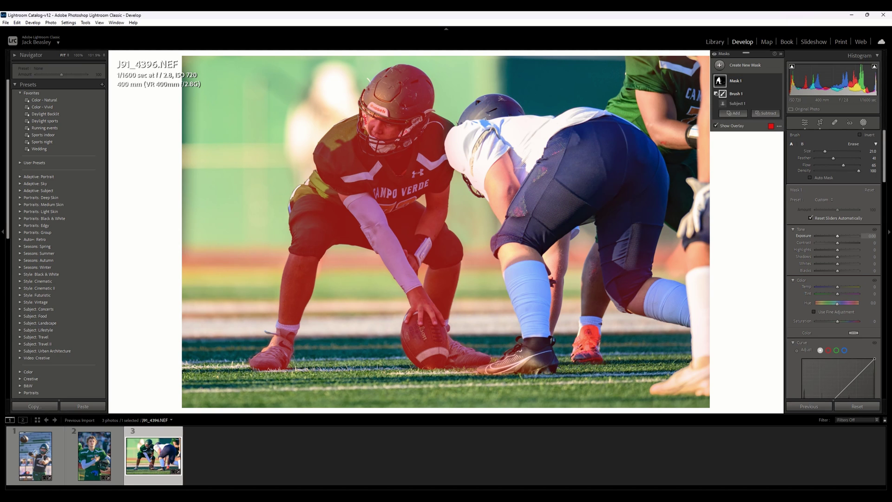
# - Set the center mask's exposure to 0.43 and shadows to 34, and close the masking tool
pyautogui.moveTo(837, 235); pyautogui.dragTo(850, 257)
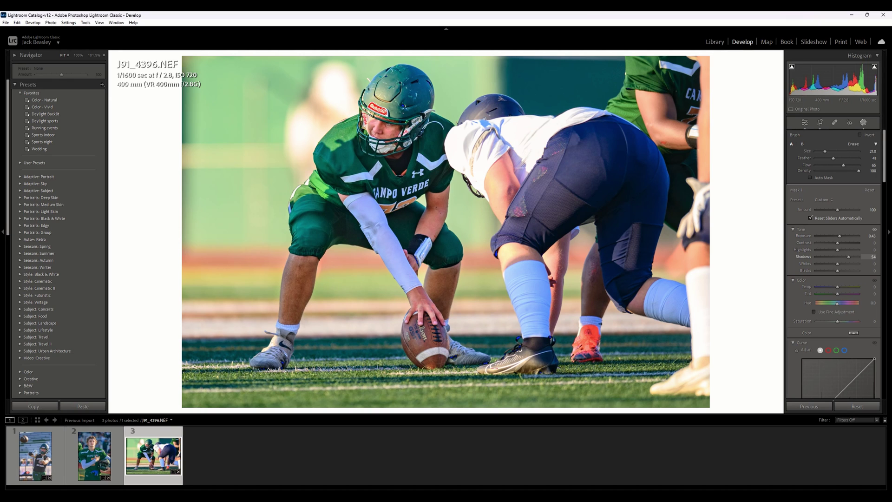
pyautogui.press('Down')
pyautogui.press('Down')
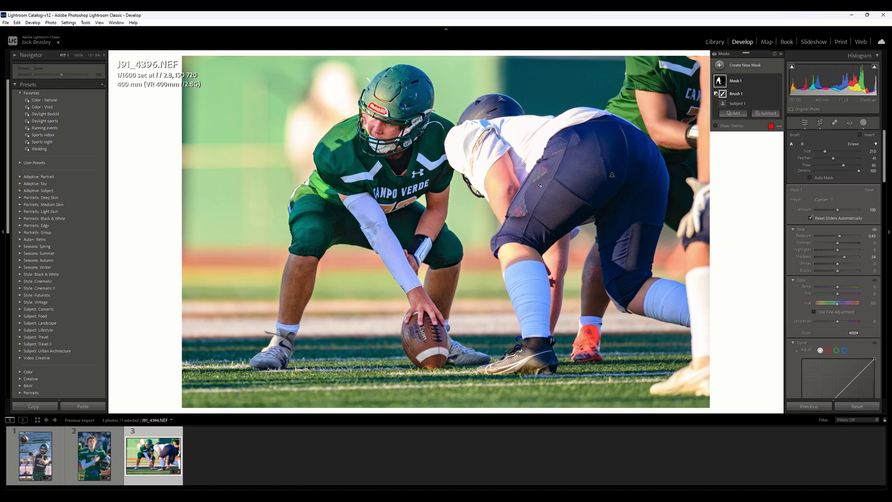
pyautogui.click(804, 122)
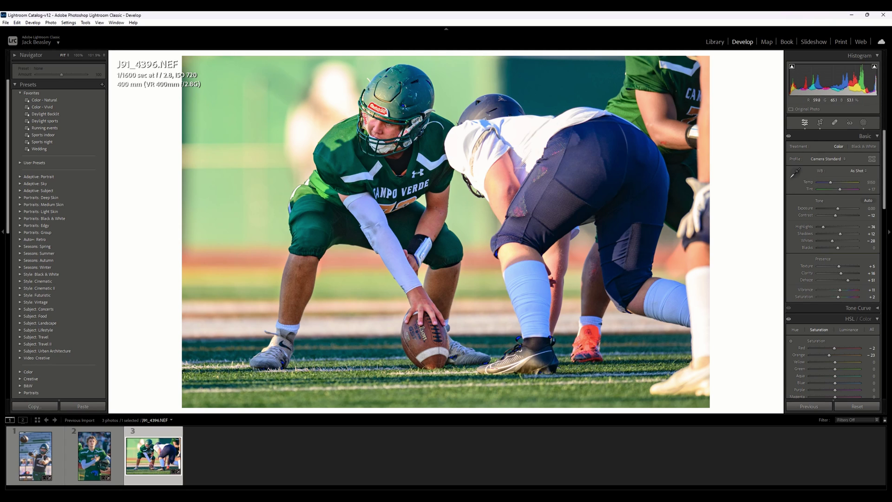
# - Sharpen the line-of-scrimmage photo with an amount of 64 and masking of 100, checking the center's helmet at 100% zoom
pyautogui.click(387, 113)
pyautogui.moveTo(387, 113); pyautogui.dragTo(467, 212)
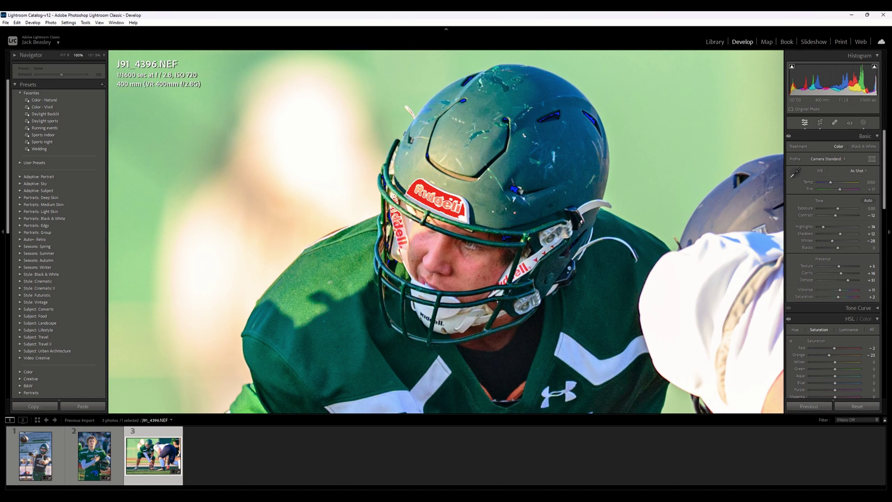
pyautogui.scroll(-6, 832, 265)
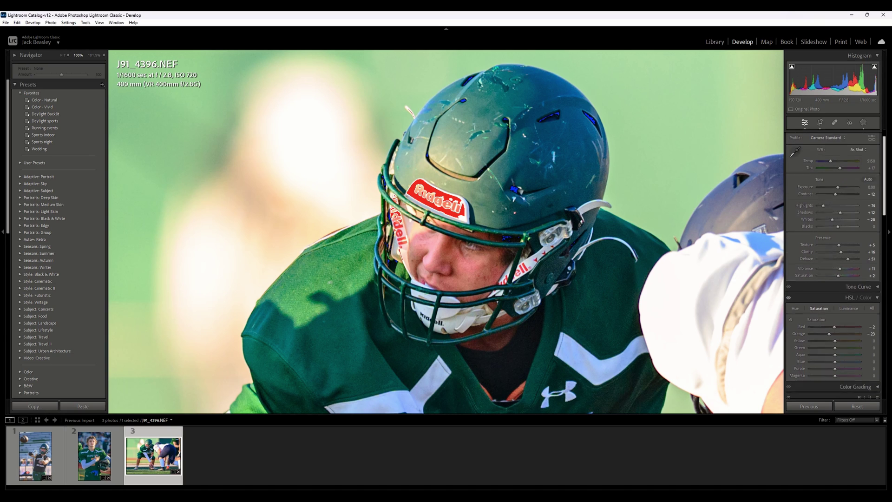
pyautogui.scroll(-6, 832, 265)
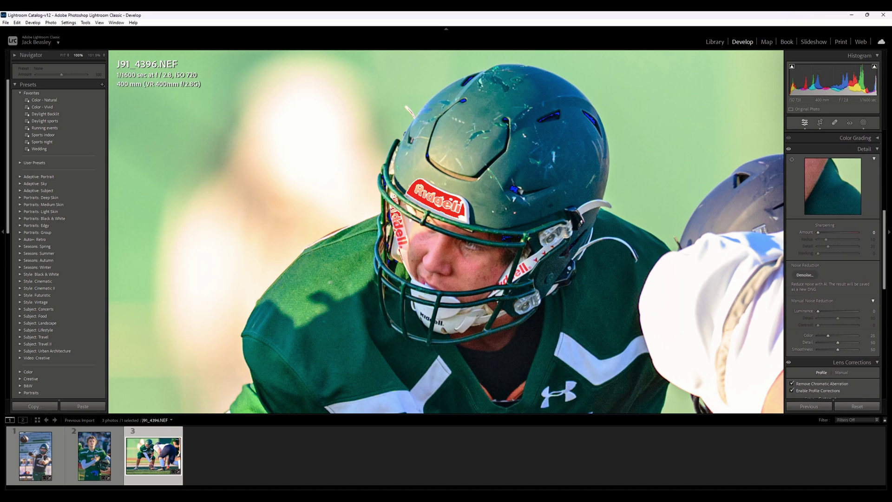
pyautogui.moveTo(817, 232); pyautogui.dragTo(857, 253)
pyautogui.press('alt')
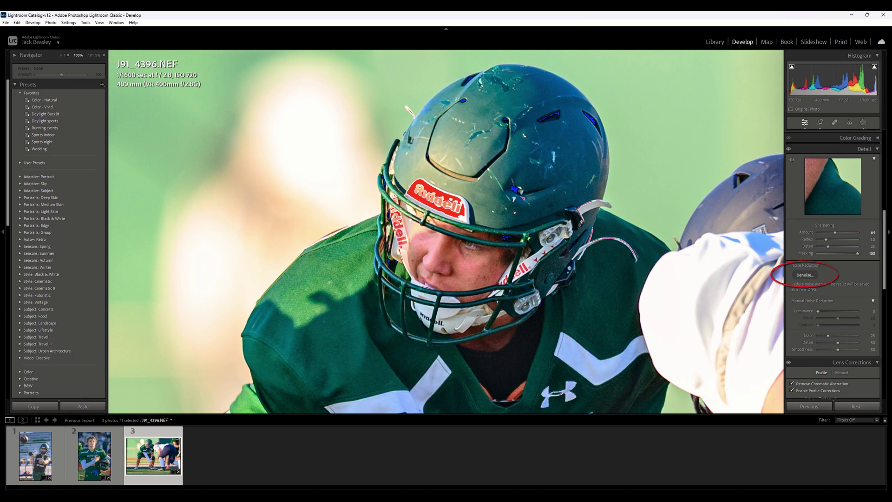
# - Denoise the line-of-scrimmage photo with an amount of 50 and compare the enhanced DNG with the original NEF
pyautogui.hotkey('ctrl', 'alt', 'i')
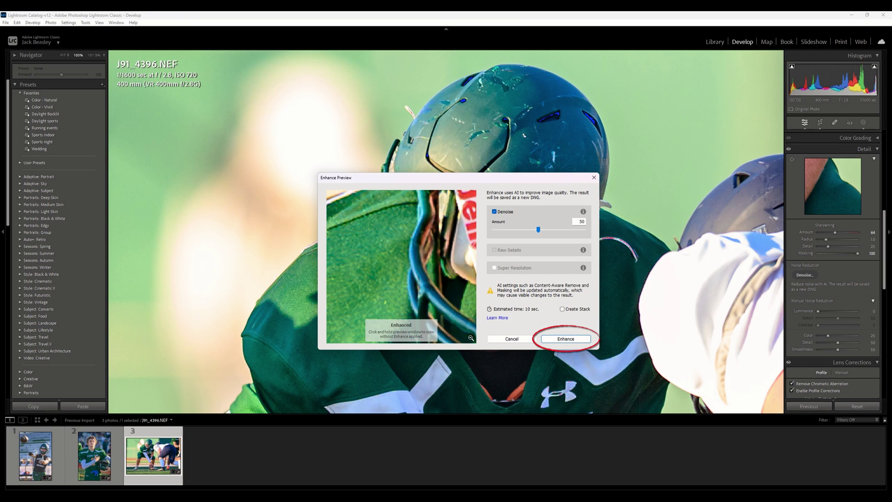
pyautogui.click(566, 339)
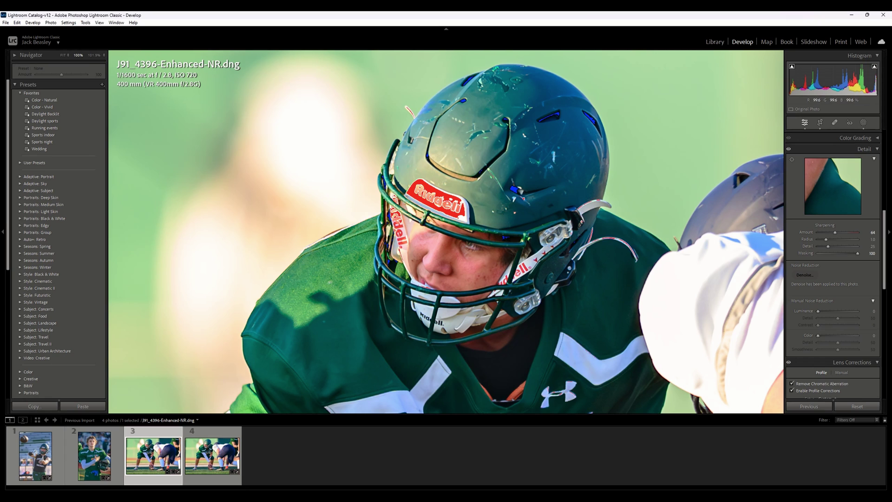
pyautogui.scroll(10, 831, 265)
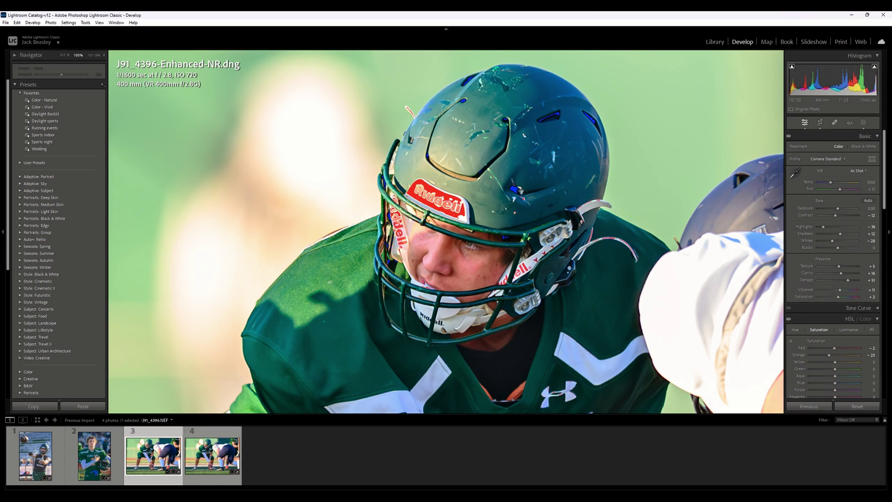
pyautogui.click(216, 451)
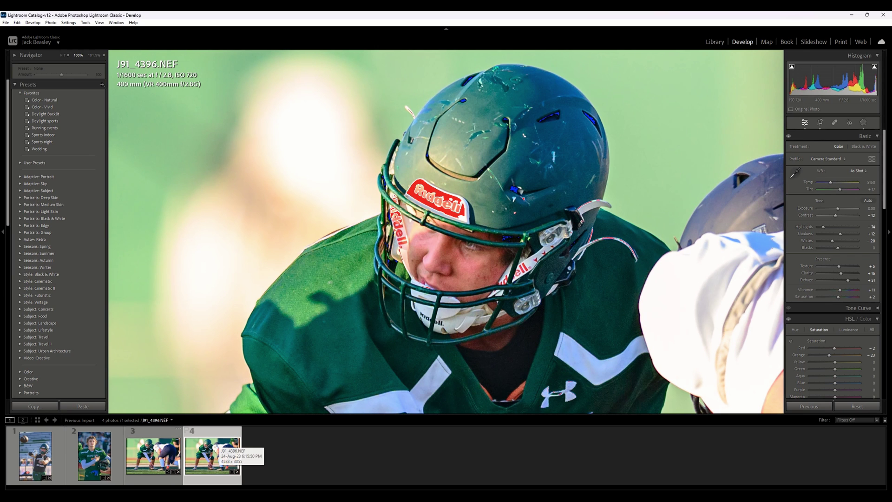
pyautogui.click(153, 455)
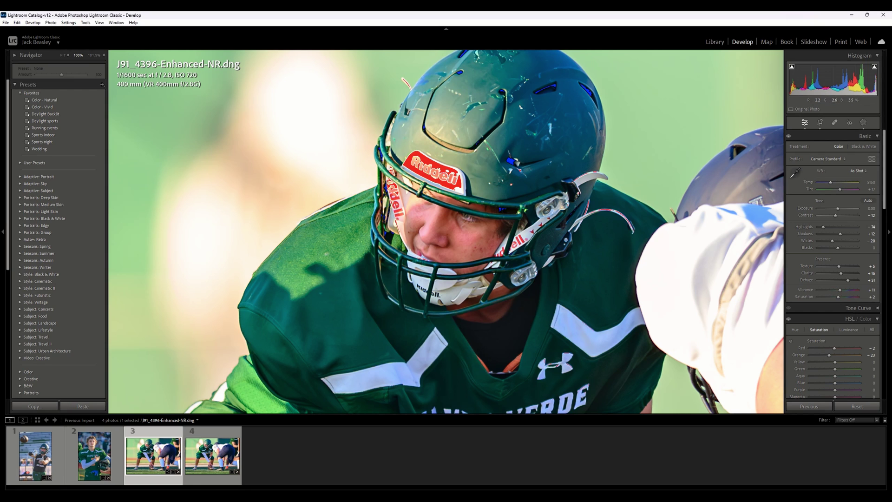
pyautogui.press('z')
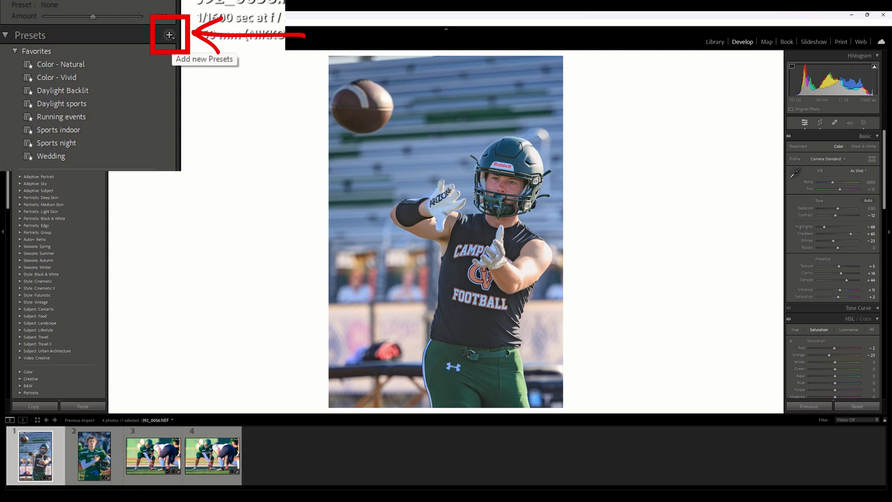
# - Create a develop preset named Backlit from the settings of the photo with the player catching the ball
pyautogui.click(169, 35)
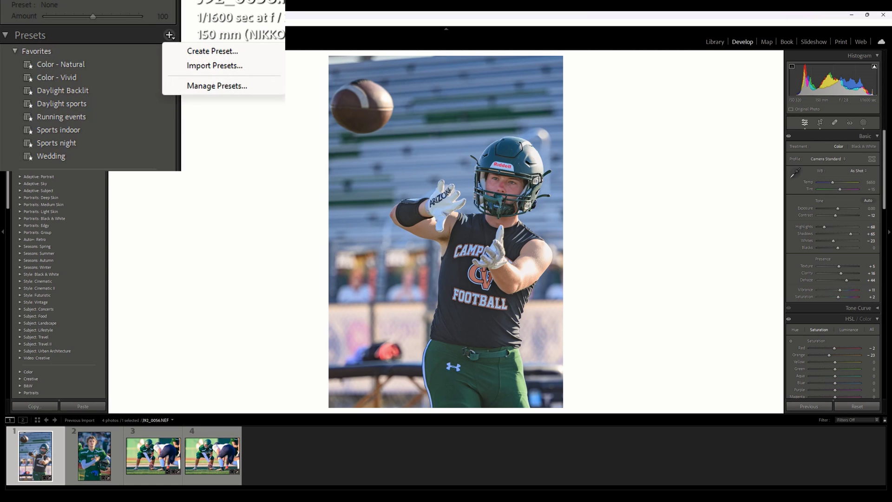
pyautogui.click(213, 51)
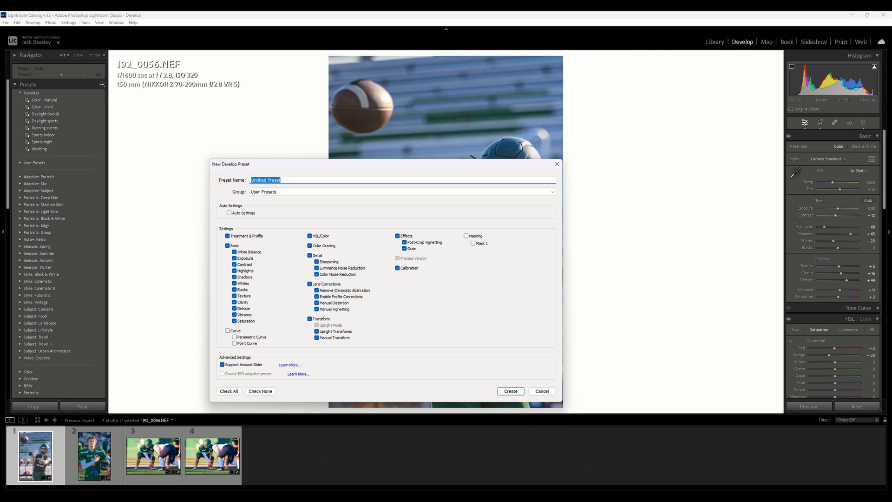
pyautogui.write('Backlit')
pyautogui.press('Return')
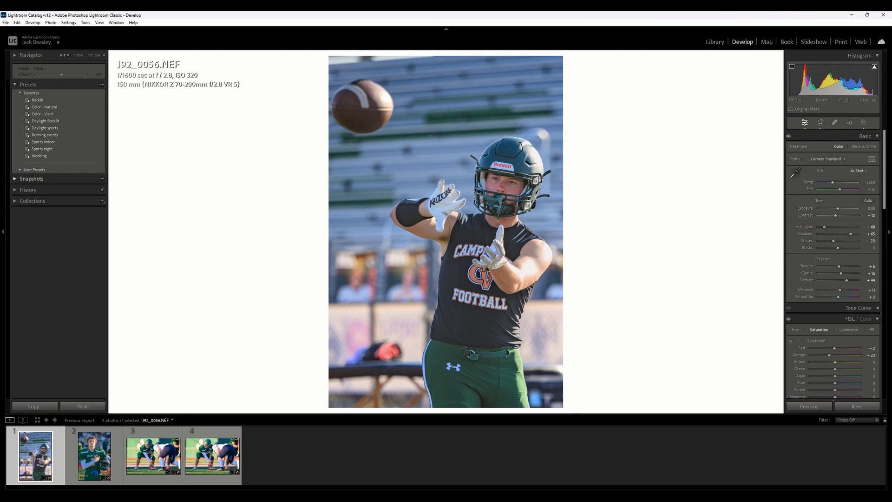